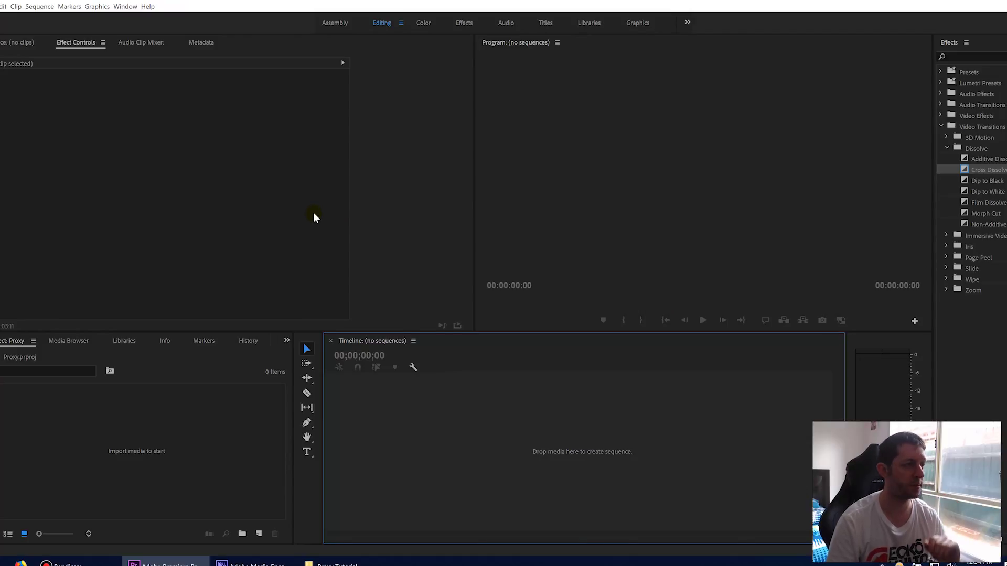
- Start a new project and go through its scratch disk and ingest settings
click(1, 6)
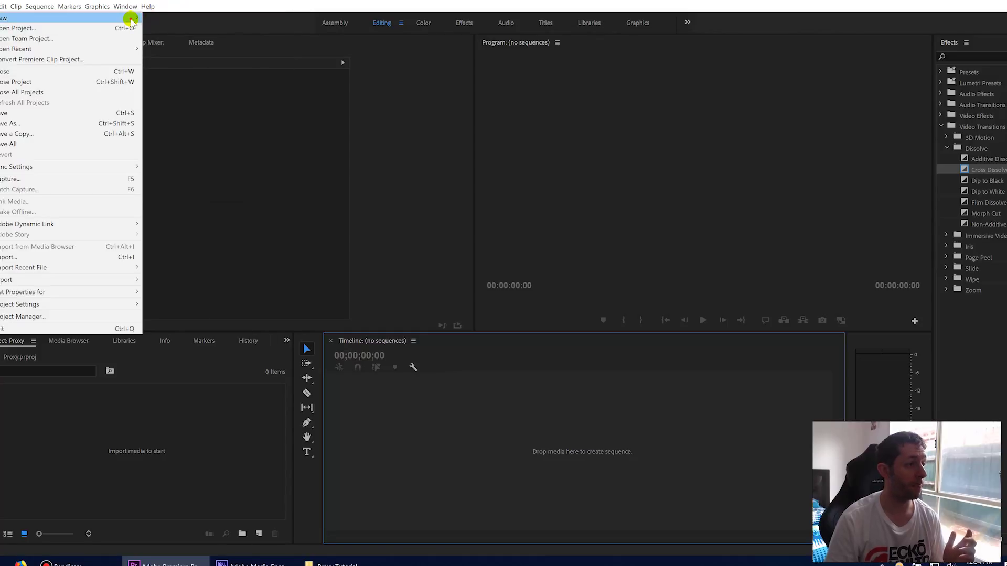
click(150, 18)
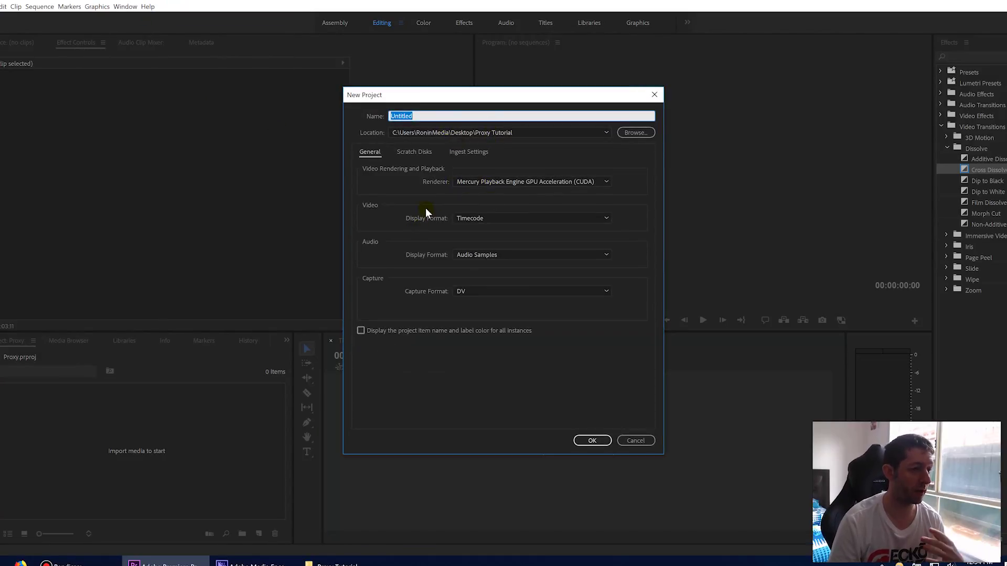
click(406, 151)
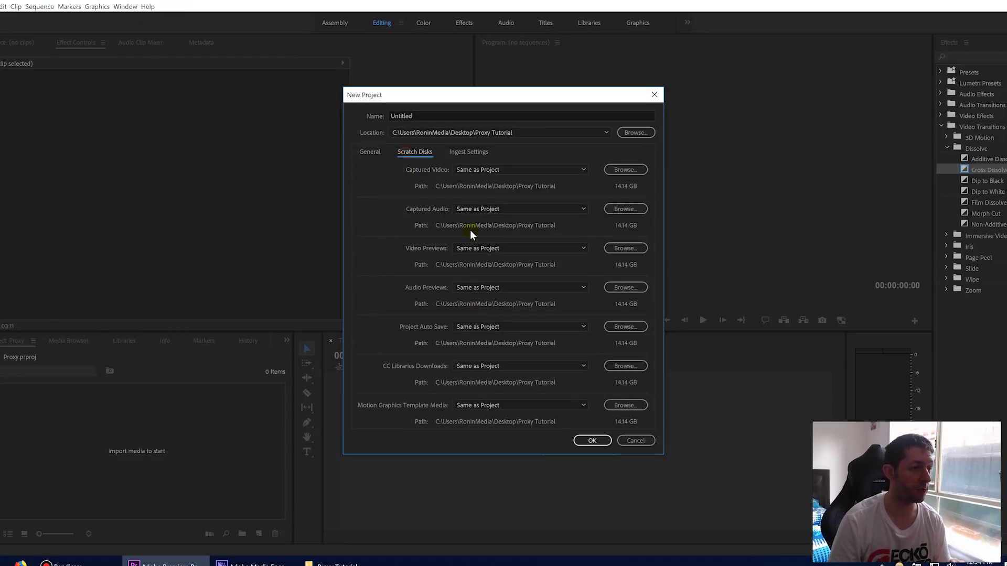
click(456, 154)
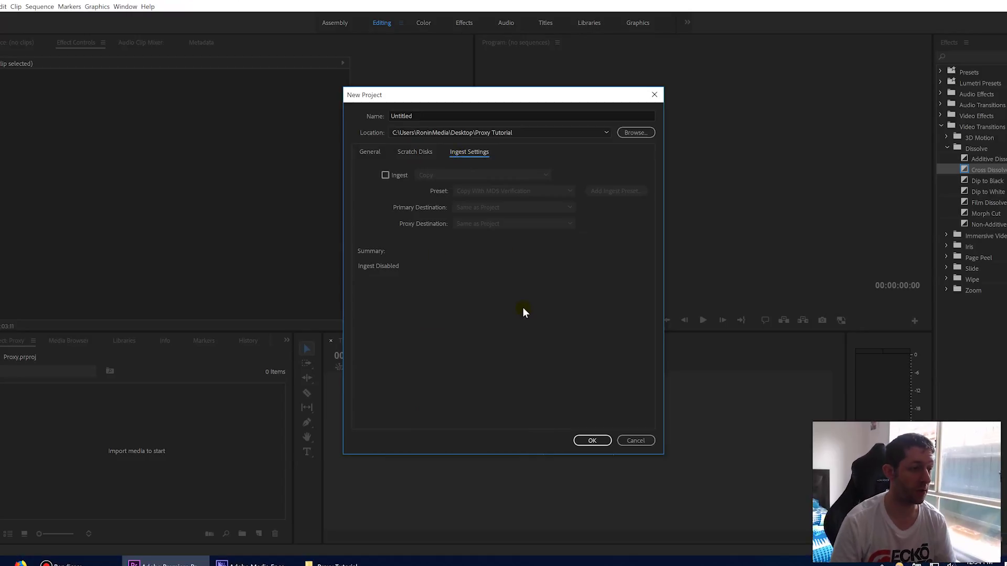
- Enable ingest with Create Proxies, the 1024x540 H.264 preset and Same as Project as proxy destination, then cancel the new project
click(385, 175)
click(422, 175)
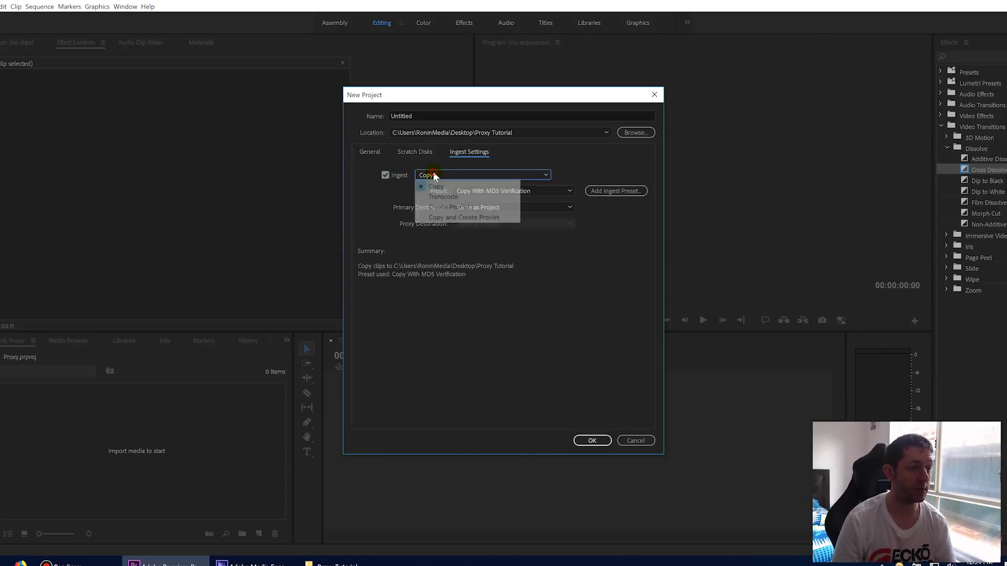
click(446, 207)
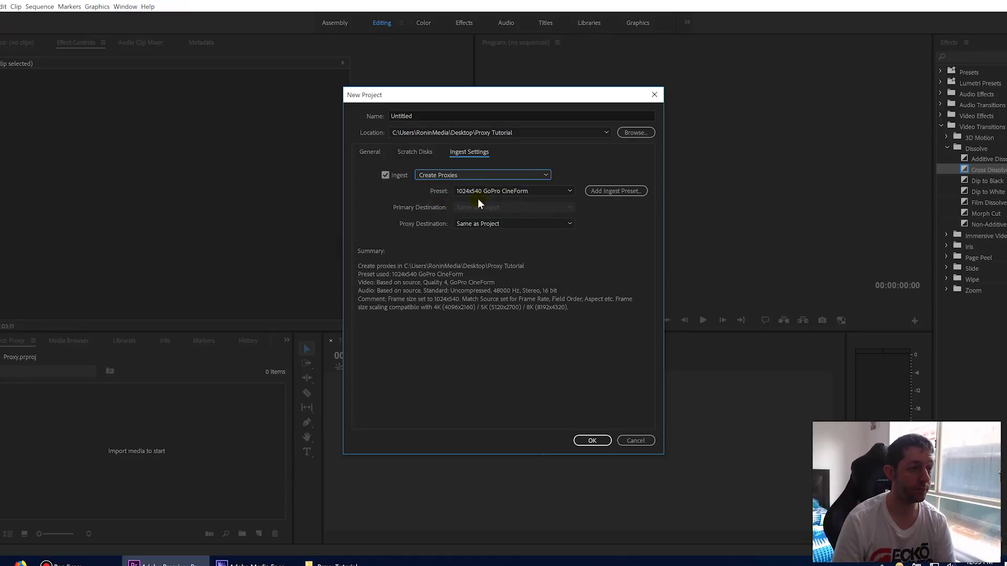
click(488, 192)
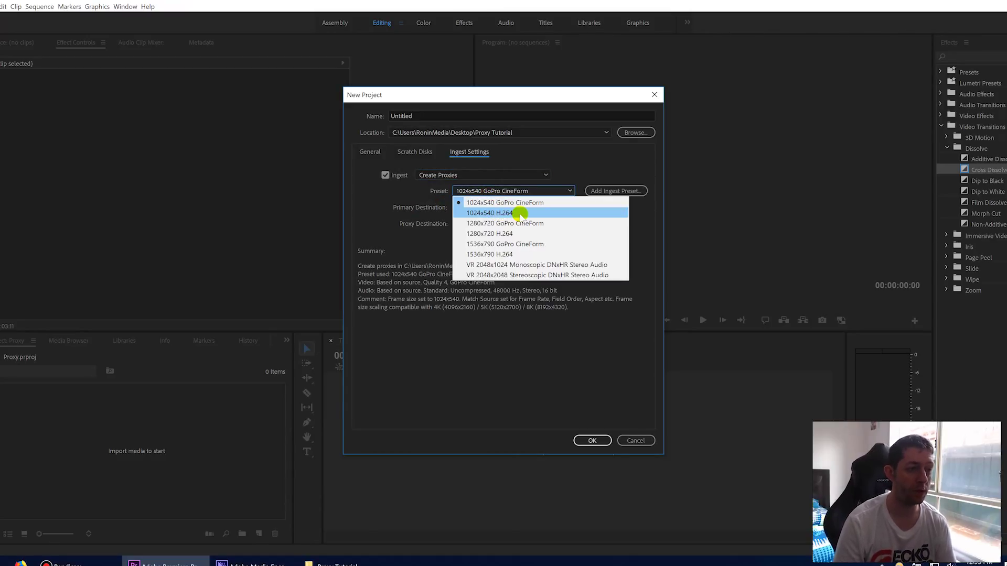
click(519, 213)
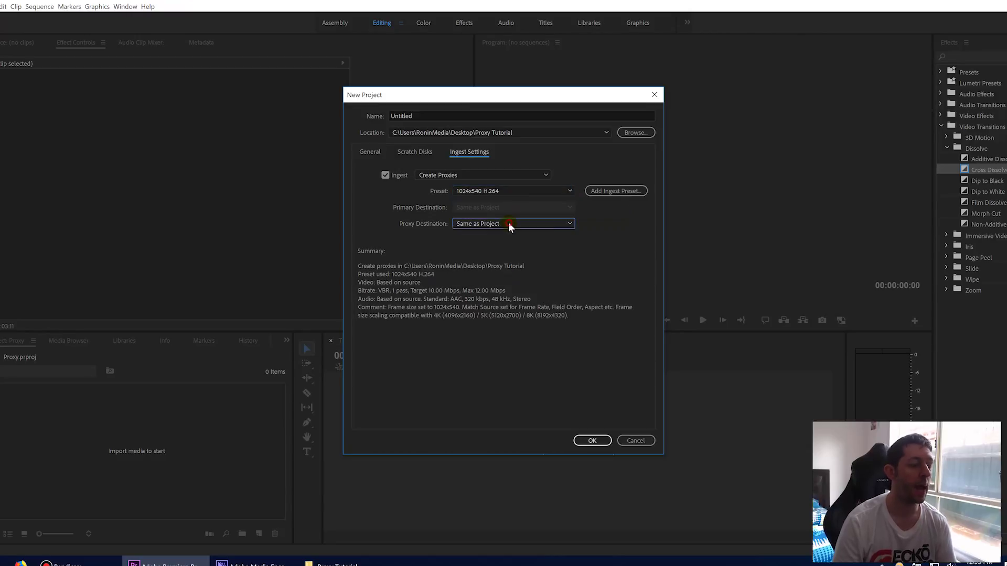
click(501, 224)
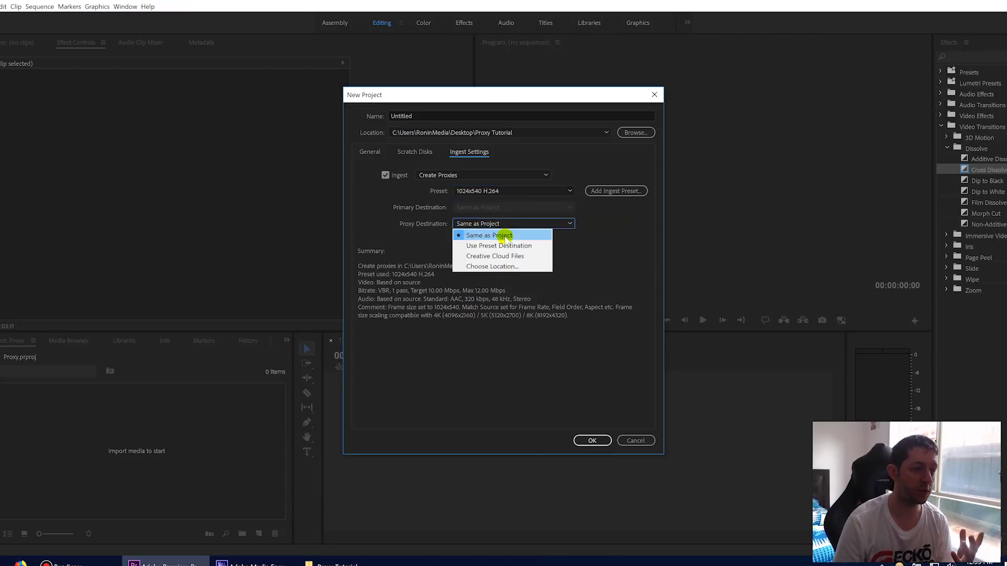
click(424, 246)
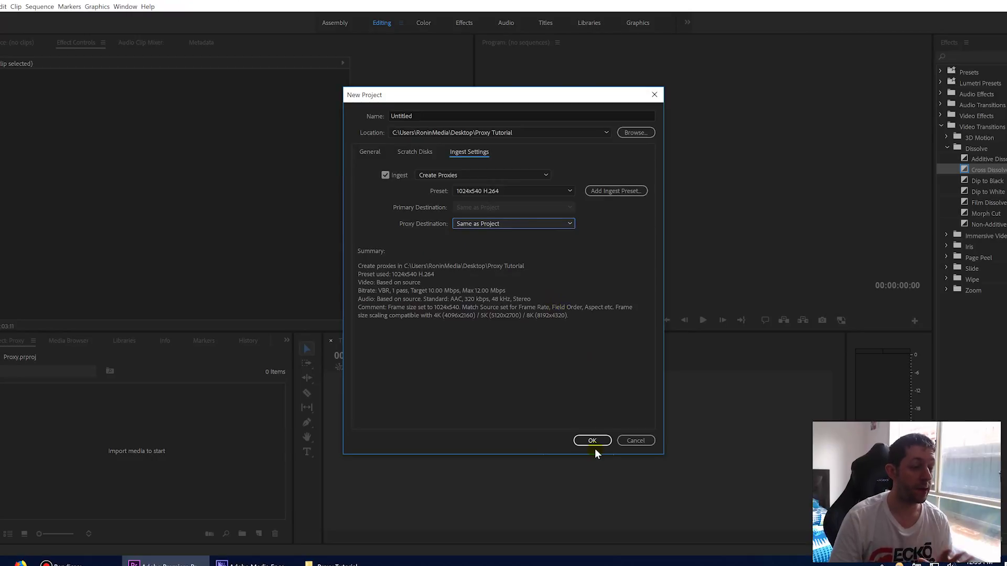
click(635, 440)
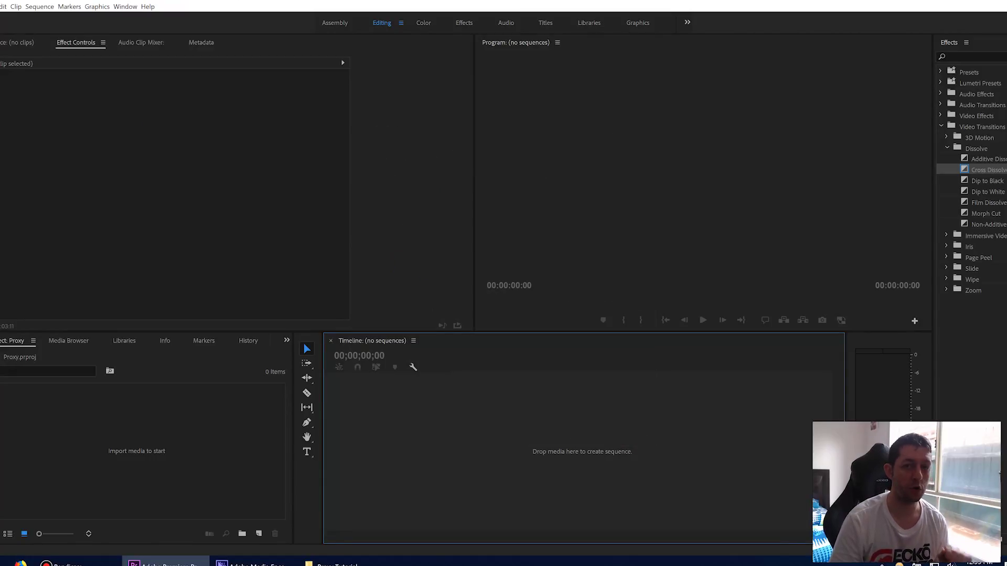
- Check the Enable proxies option in the Media preferences and close the preferences
click(3, 7)
mouse_move(70, 273)
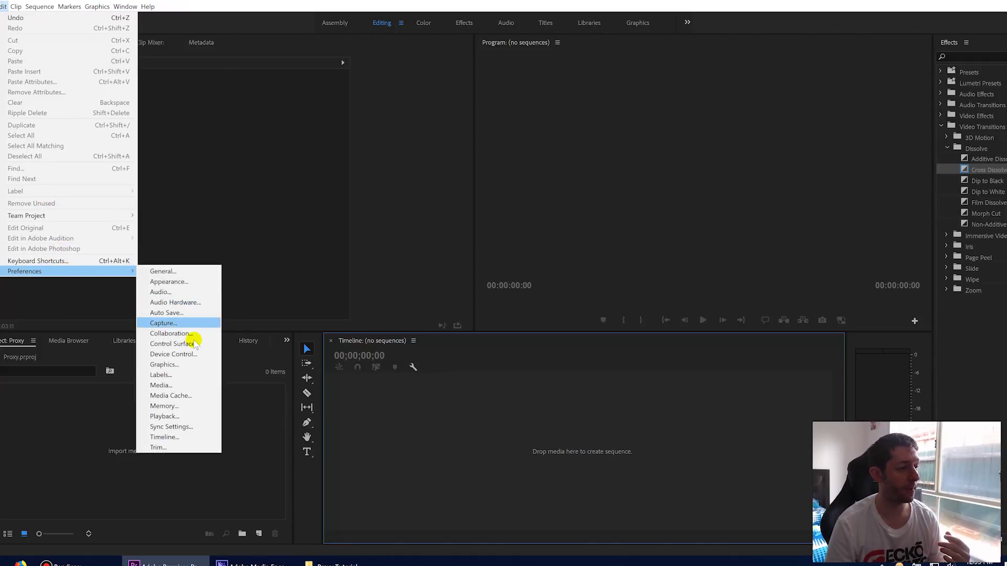
click(186, 386)
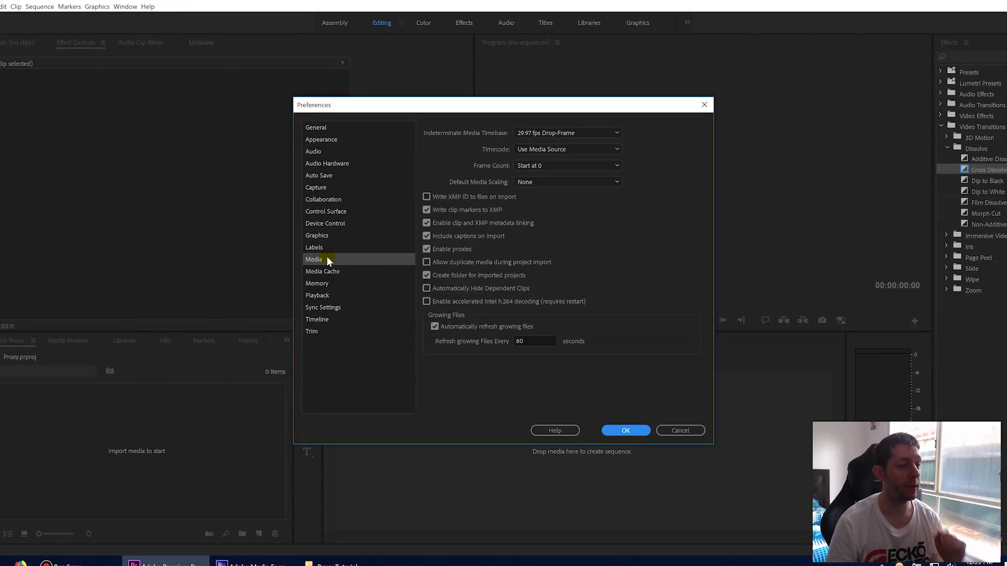
click(312, 264)
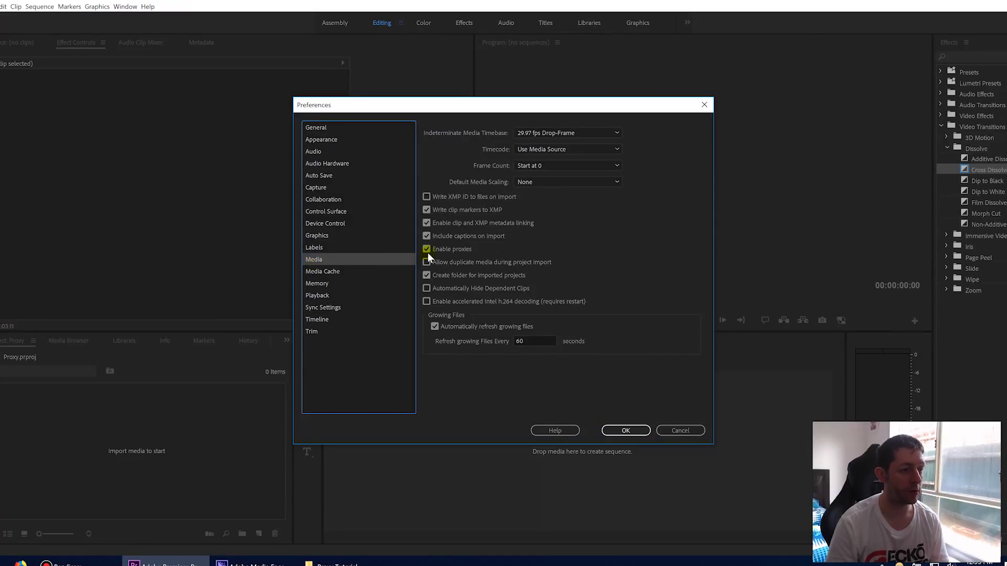
click(640, 433)
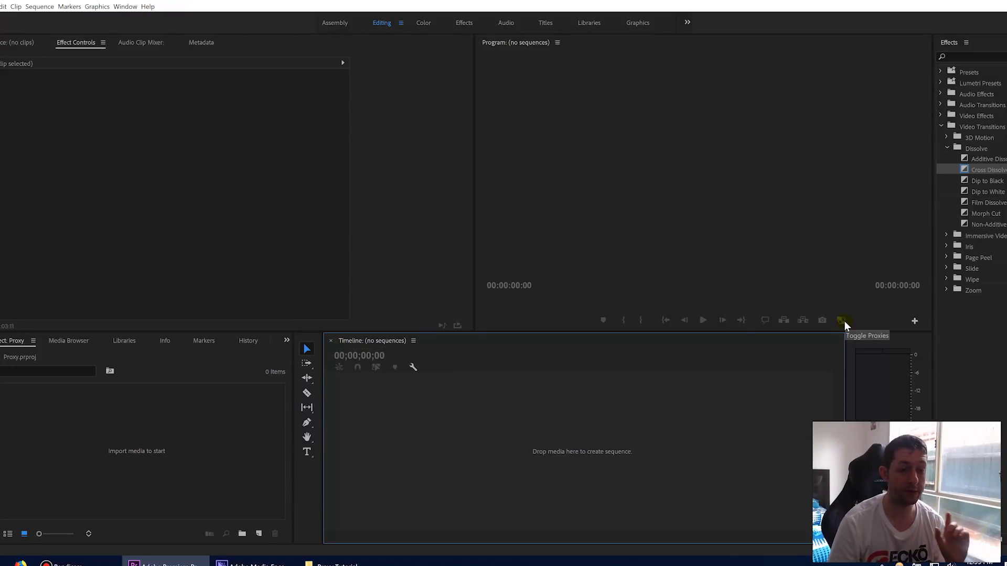
- Check the Program monitor's button editor for the Toggle Proxies control and close the editor without changes
click(914, 322)
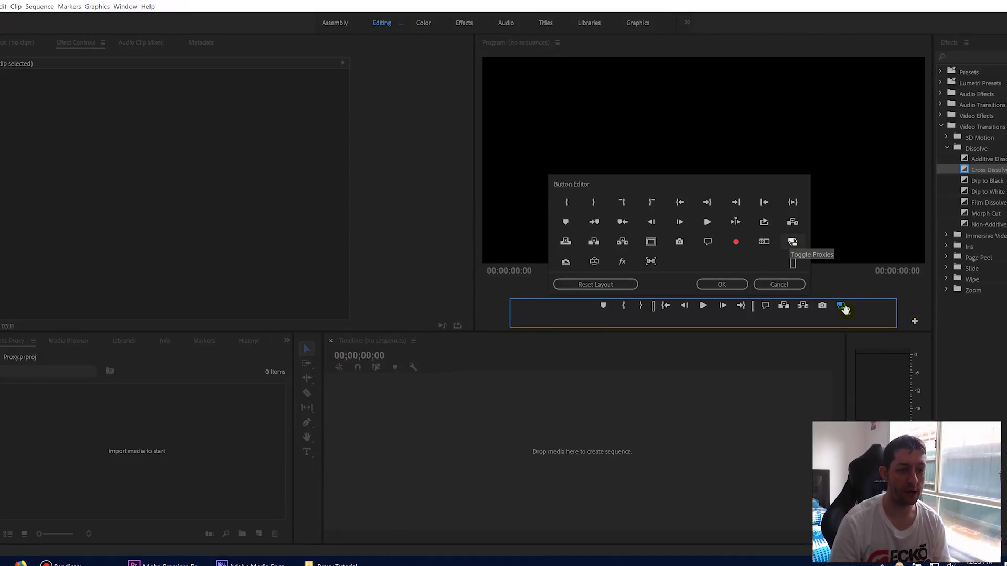
click(788, 283)
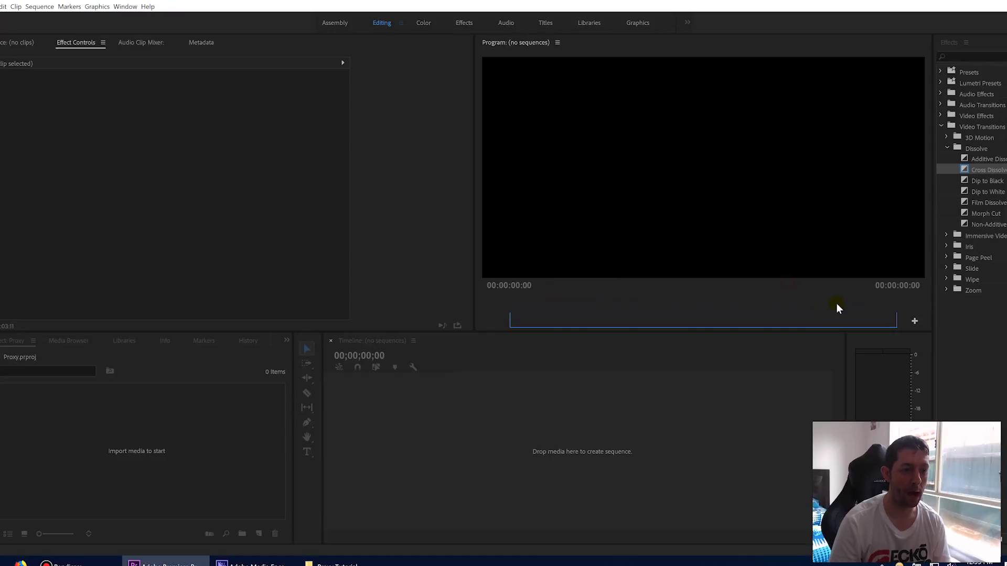
click(844, 319)
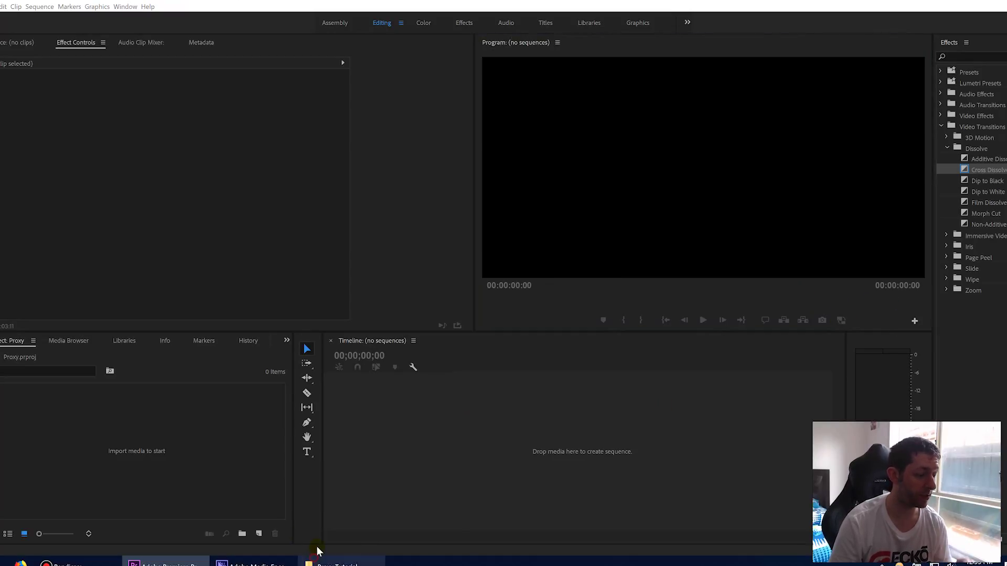
- Import P1360058.MP4 and P1360059.MP4 from the Proxy Tutorial folder into the project
click(325, 564)
click(383, 249)
ctrl+click(397, 238)
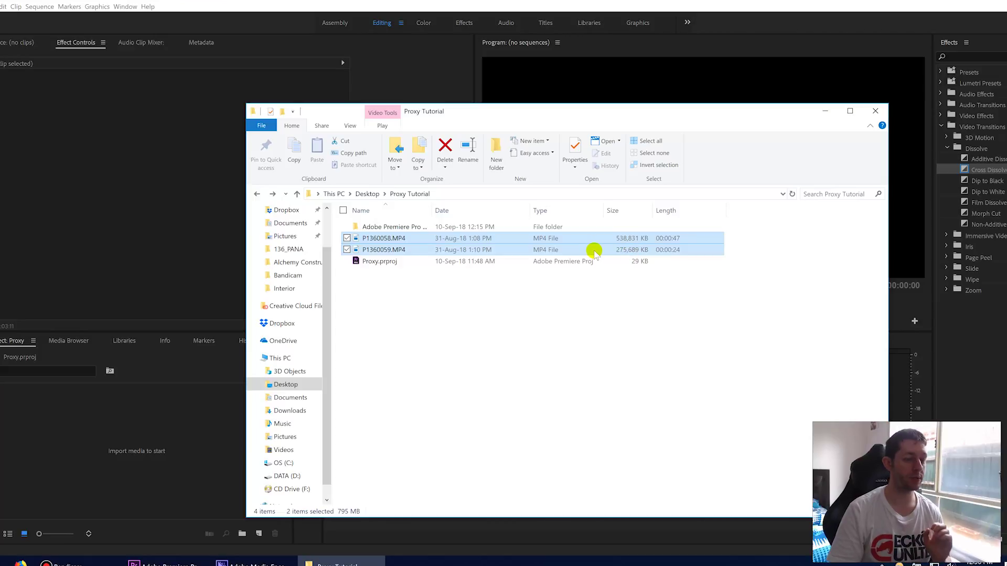
drag(356, 238, 109, 457)
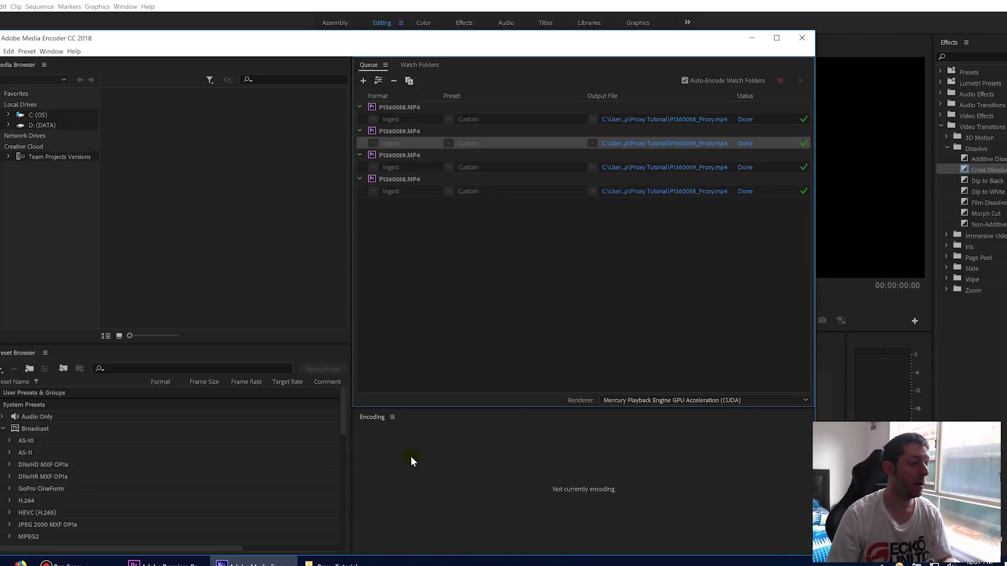
- Compare the file sizes of the generated proxy files with the original clips in the Proxy Tutorial folder
click(373, 562)
click(513, 321)
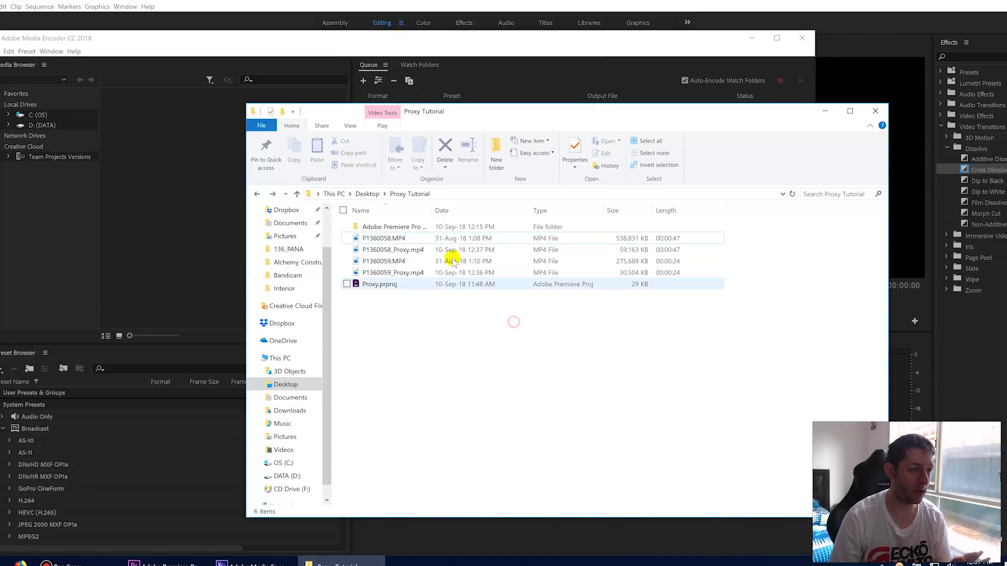
click(390, 240)
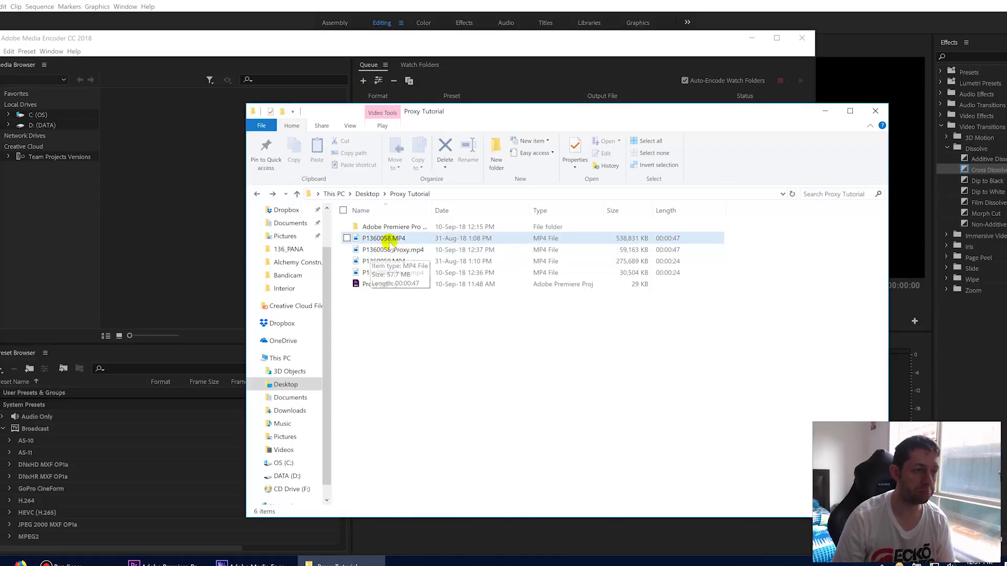
click(392, 251)
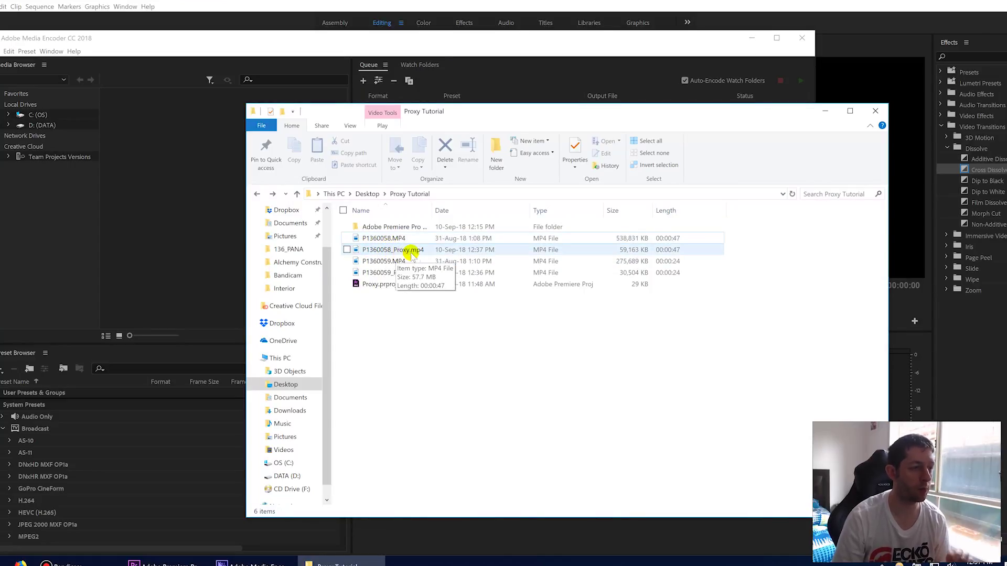
click(615, 254)
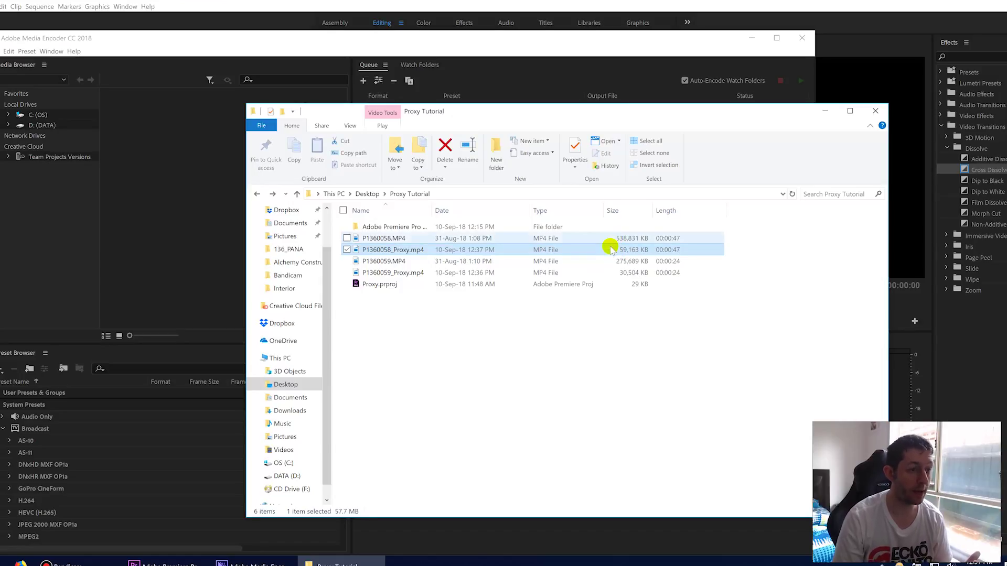
click(609, 273)
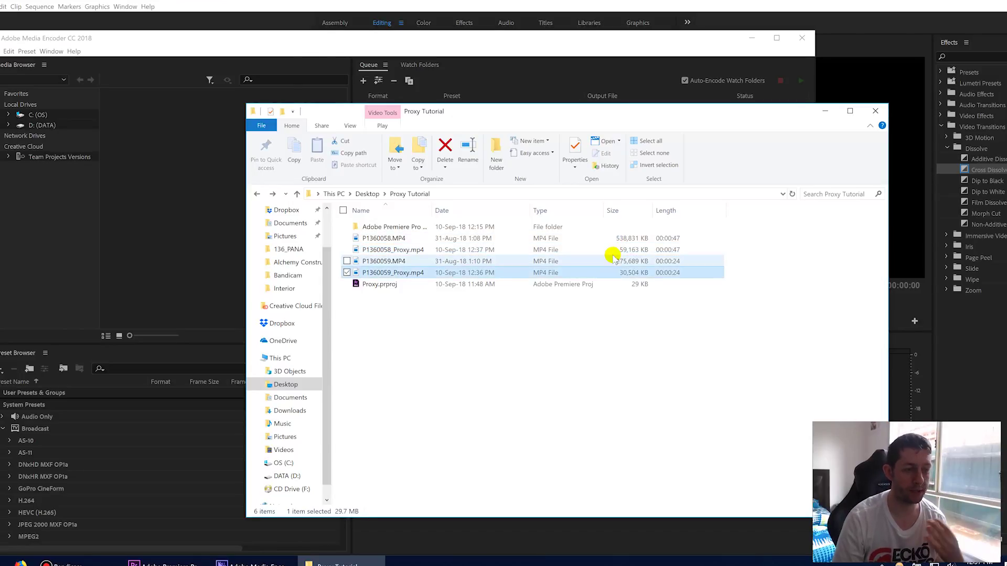
click(621, 330)
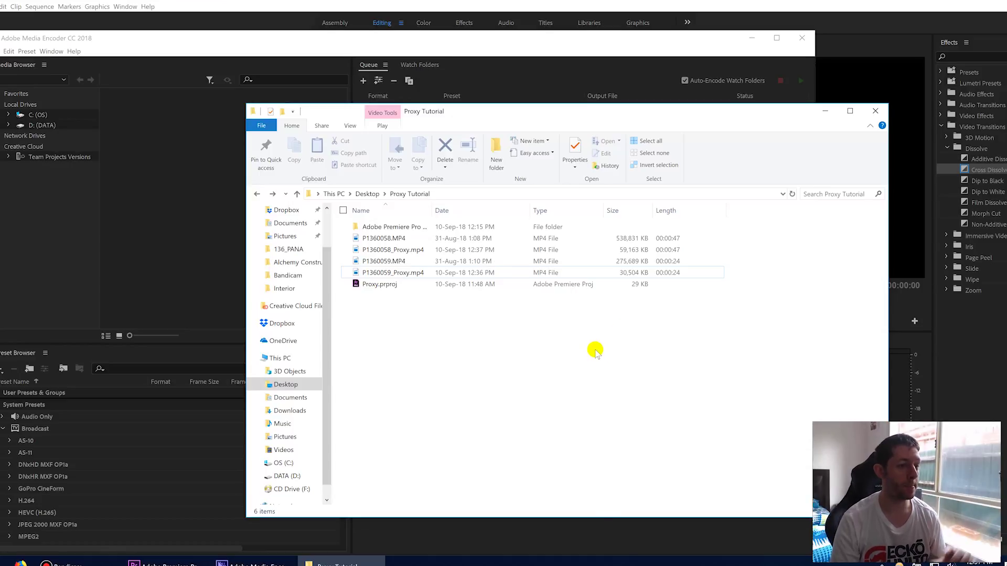
- Return to Premiere Pro and build a sequence from P1360059.MP4, with P1360058.MP4 placed directly after it on the timeline
click(616, 66)
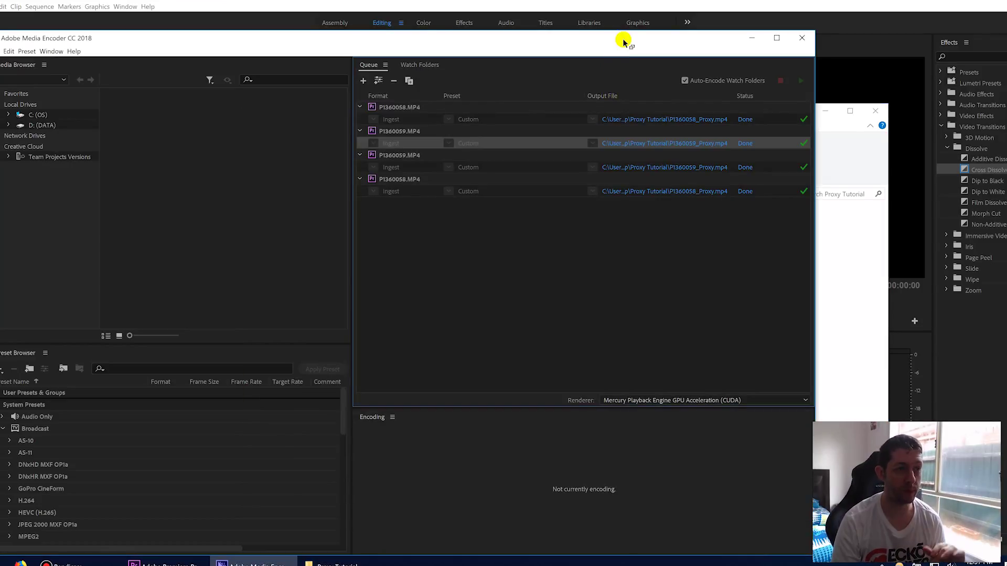
click(608, 3)
click(237, 472)
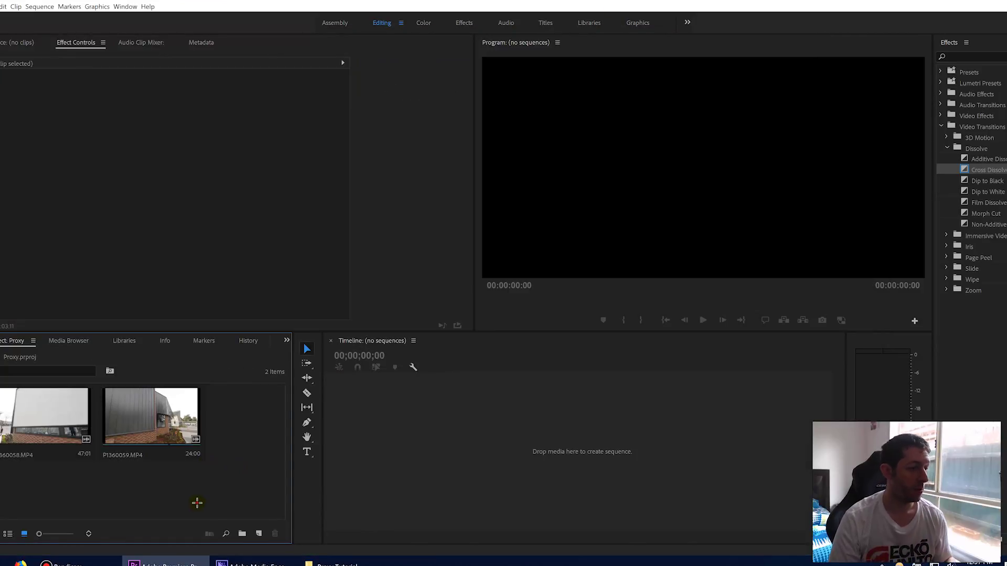
drag(211, 503, 112, 443)
double_click(167, 421)
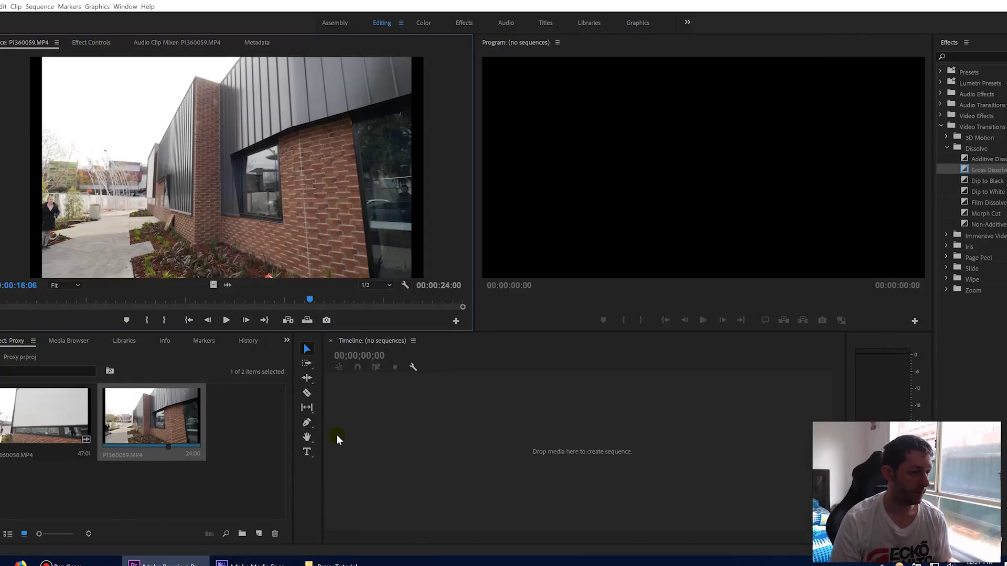
drag(169, 417, 371, 429)
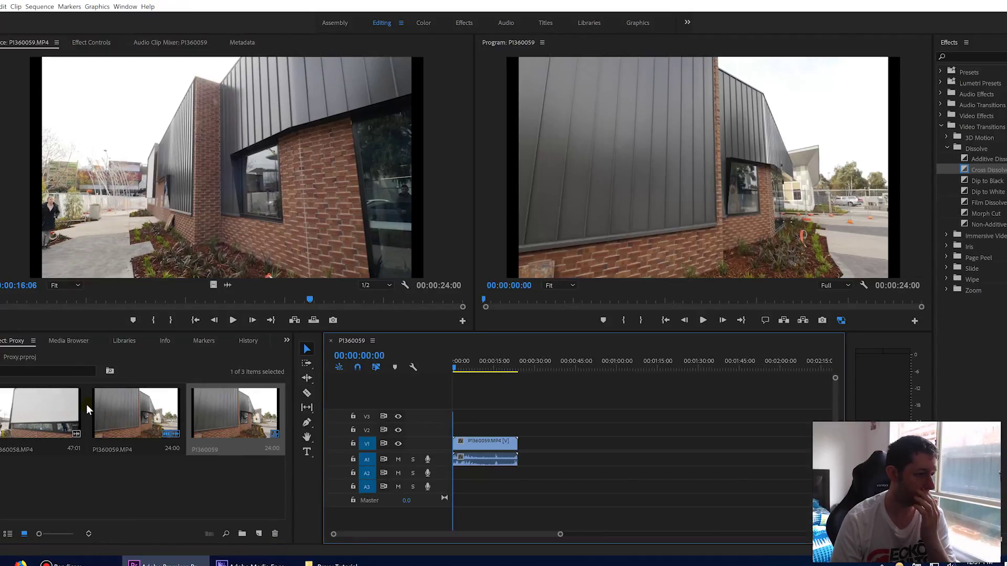
drag(446, 450, 518, 451)
- Examine the proxy files beside the original clips in the Proxy Tutorial folder and return to Premiere Pro
click(338, 563)
click(403, 273)
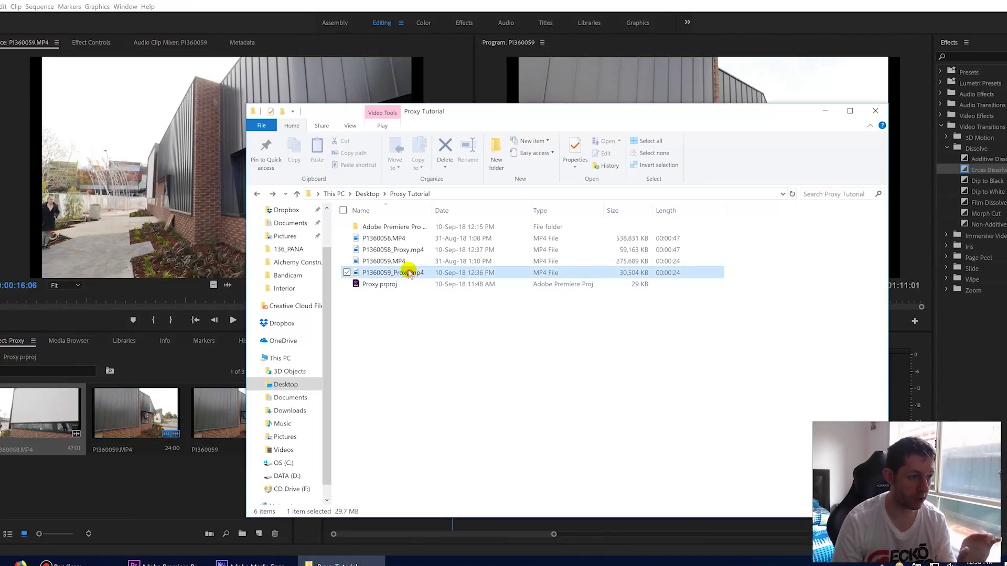
click(402, 246)
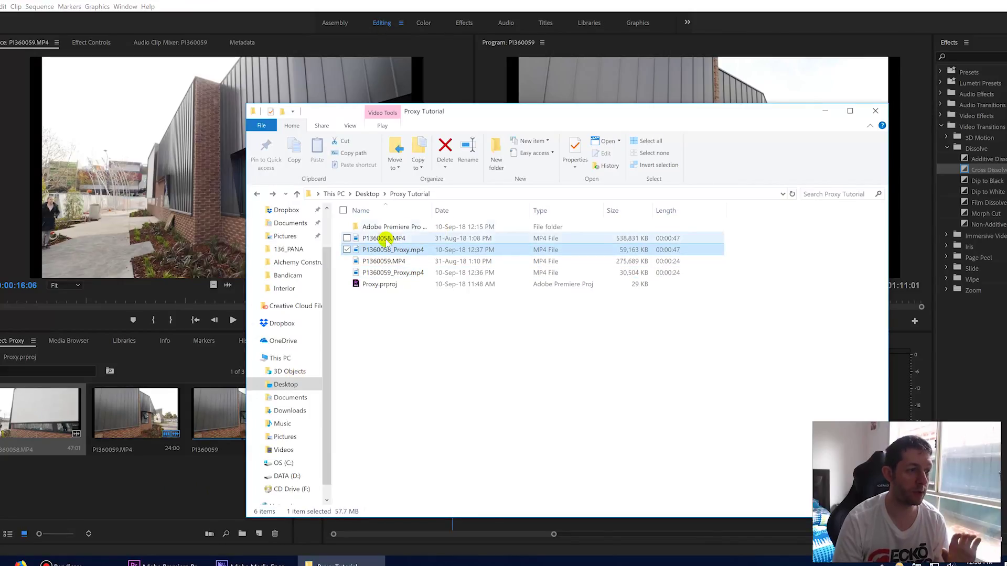
click(392, 9)
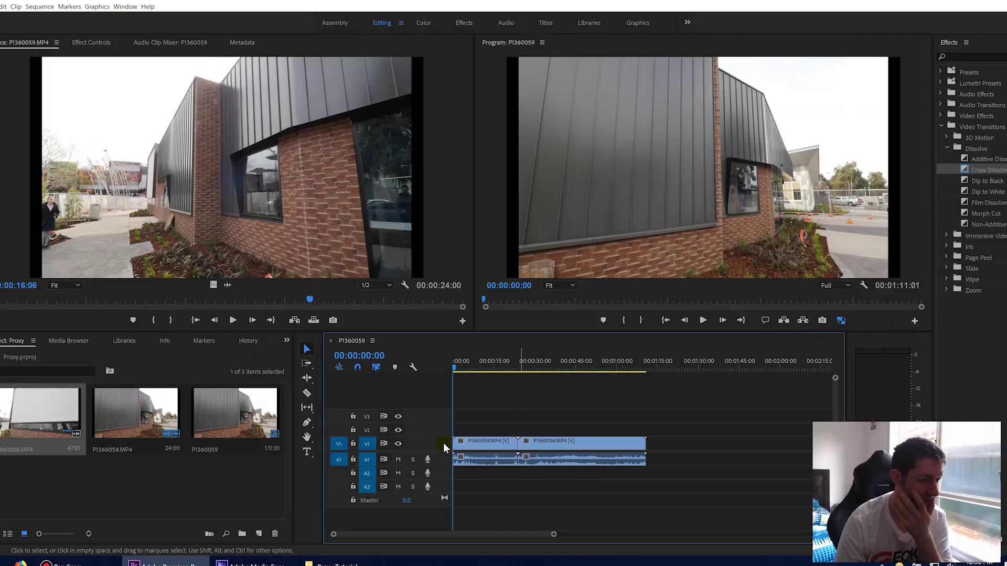
- Mute audio track A1 and toggle proxy playback in the Program monitor
click(395, 460)
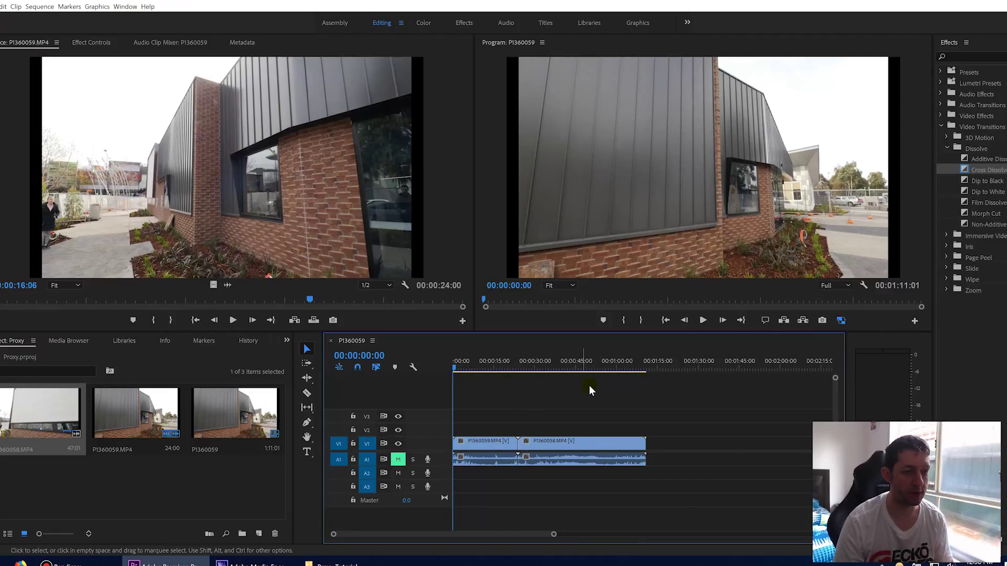
click(840, 321)
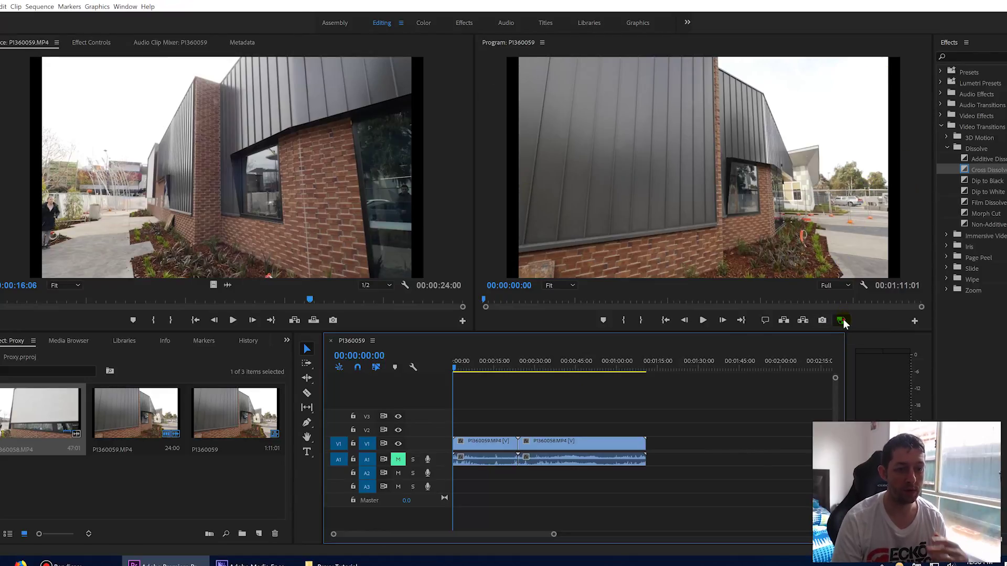
- Compare the Program monitor image with proxies on and off, and play the sequence from its start with proxies disabled
click(841, 320)
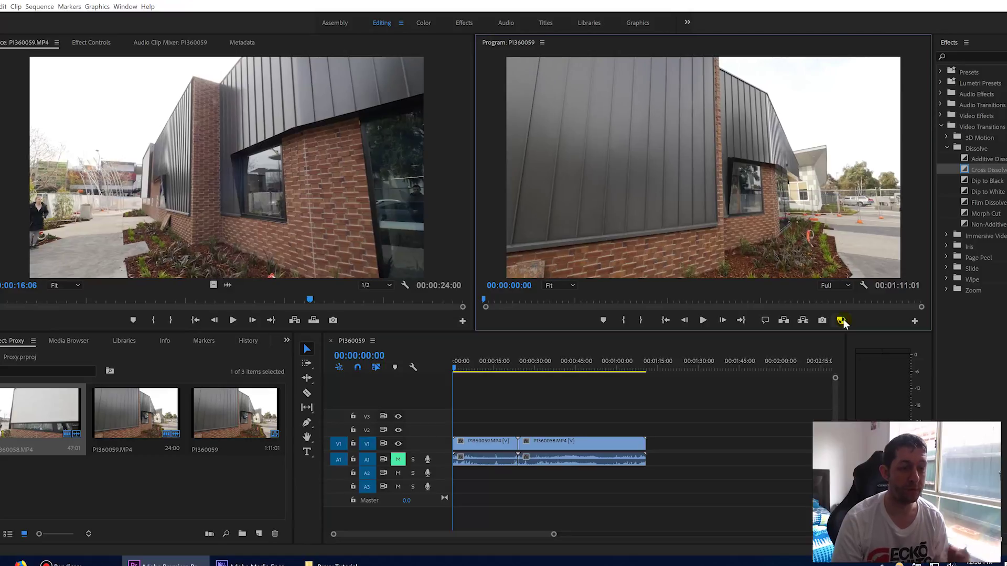
click(841, 320)
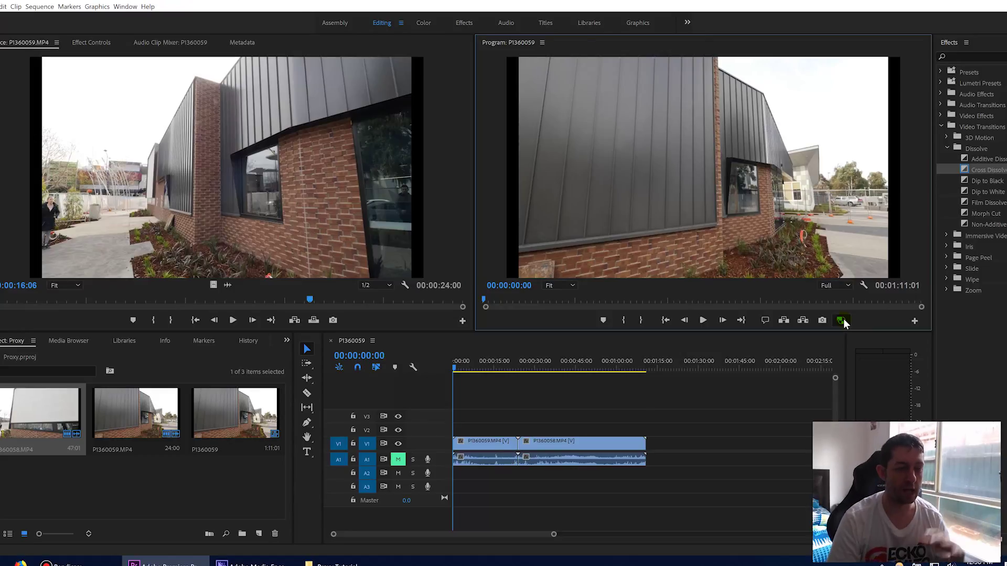
click(842, 321)
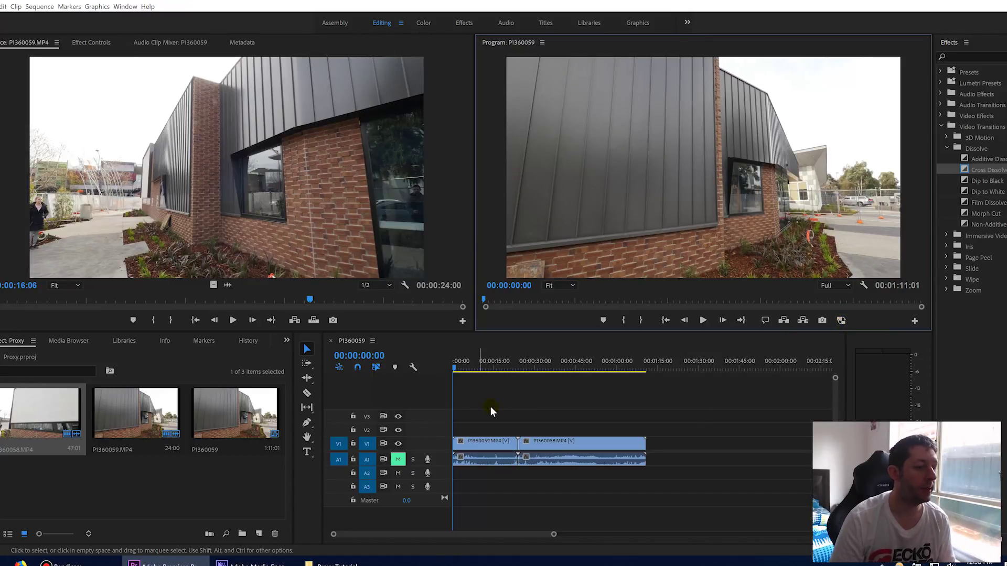
key(space)
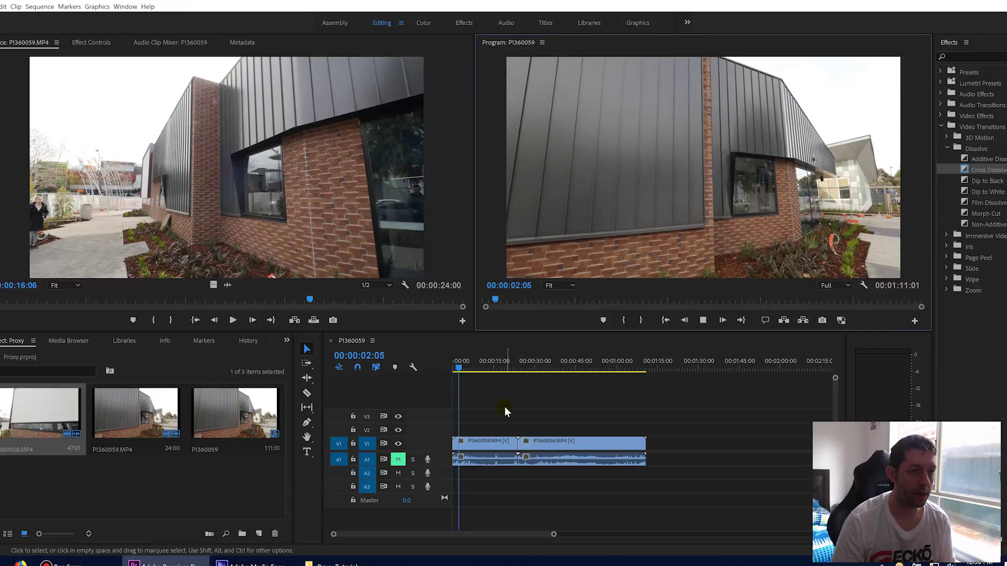
- Trim the two clips where they meet on V1, keeping them adjacent, and add a Cross Dissolve at their cut
drag(516, 442, 540, 445)
click(525, 445)
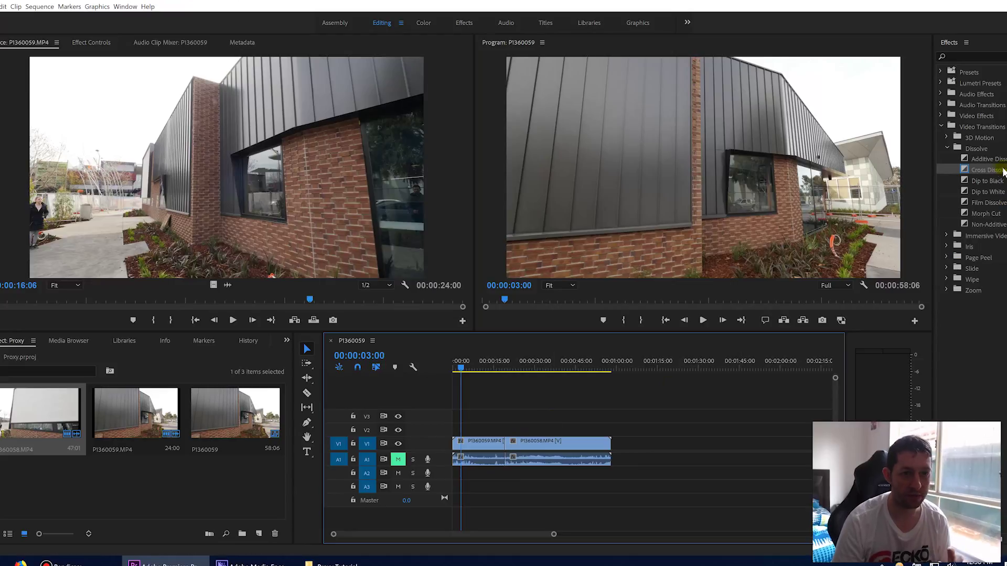
drag(996, 169, 508, 447)
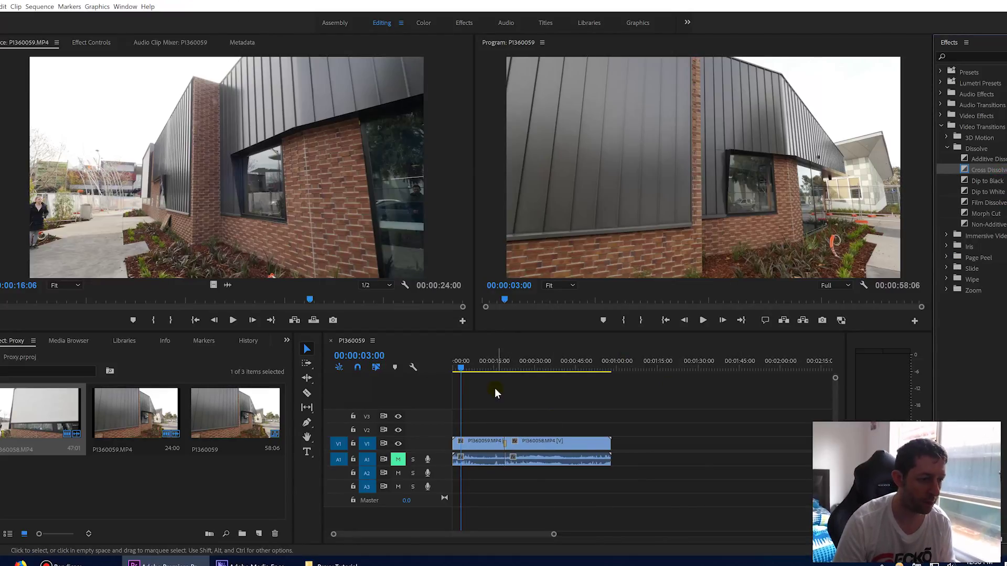
- Play through the Cross Dissolve using the original media and check the Program monitor's playback resolution options
click(498, 368)
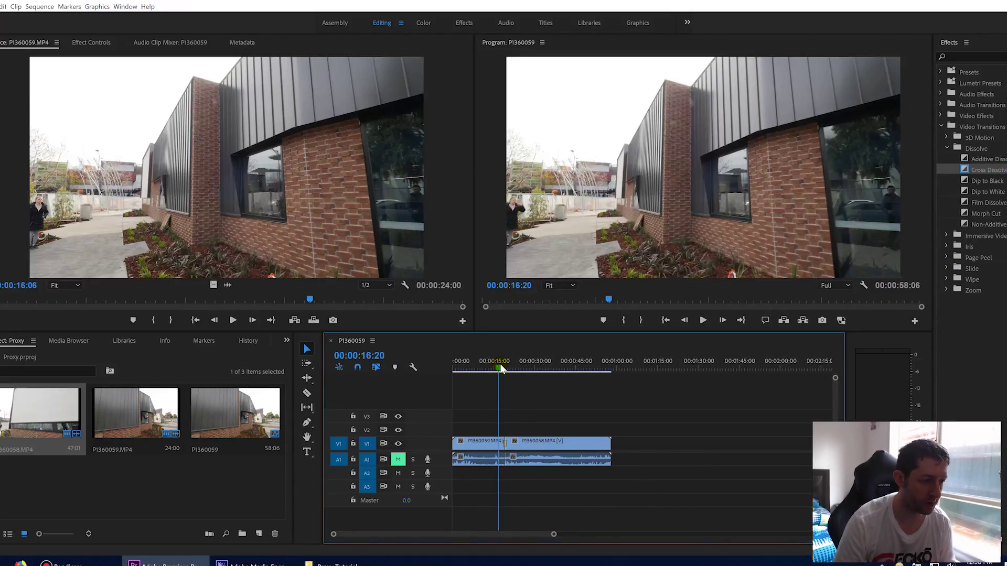
drag(501, 369, 502, 369)
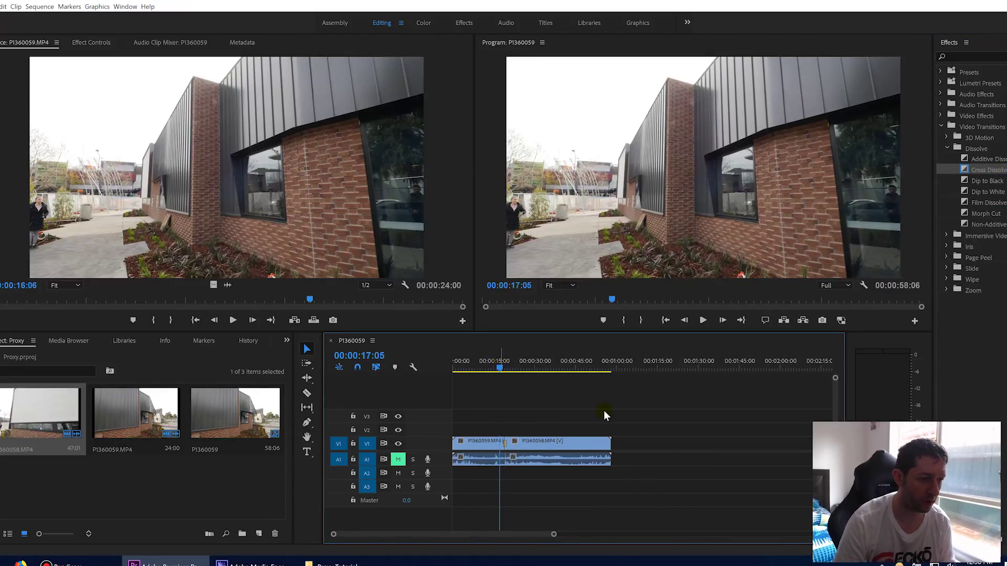
key(space)
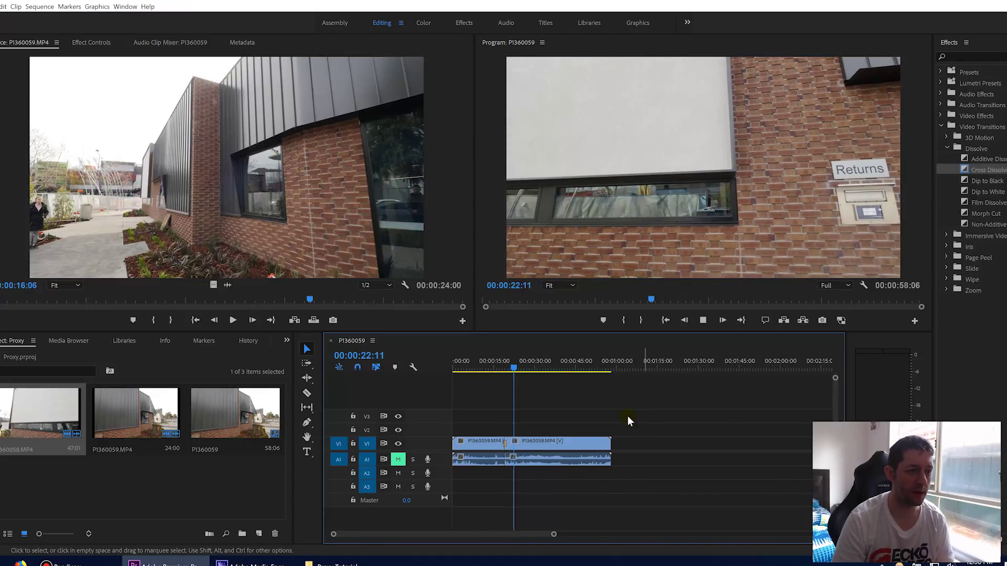
key(space)
drag(502, 369, 492, 368)
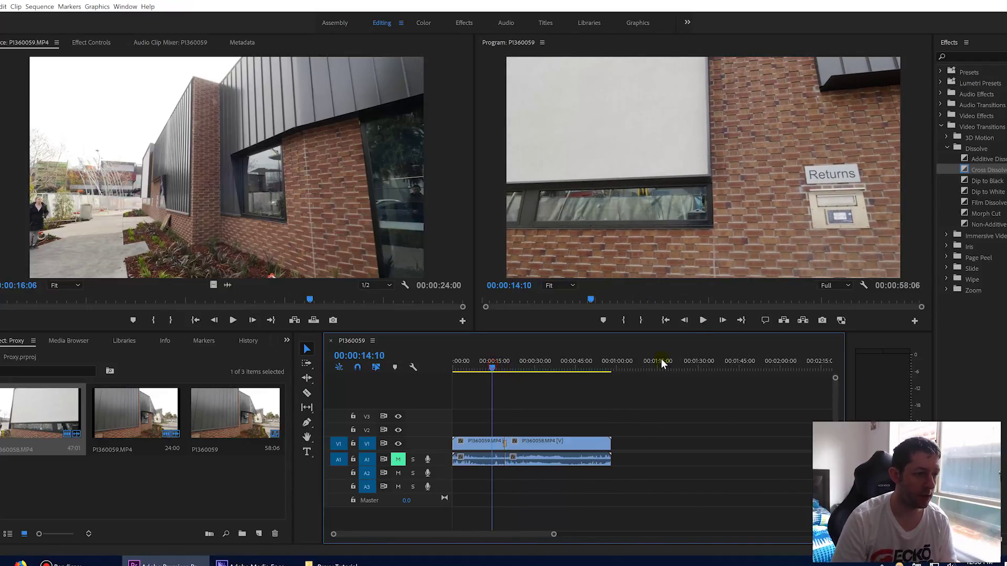
click(831, 286)
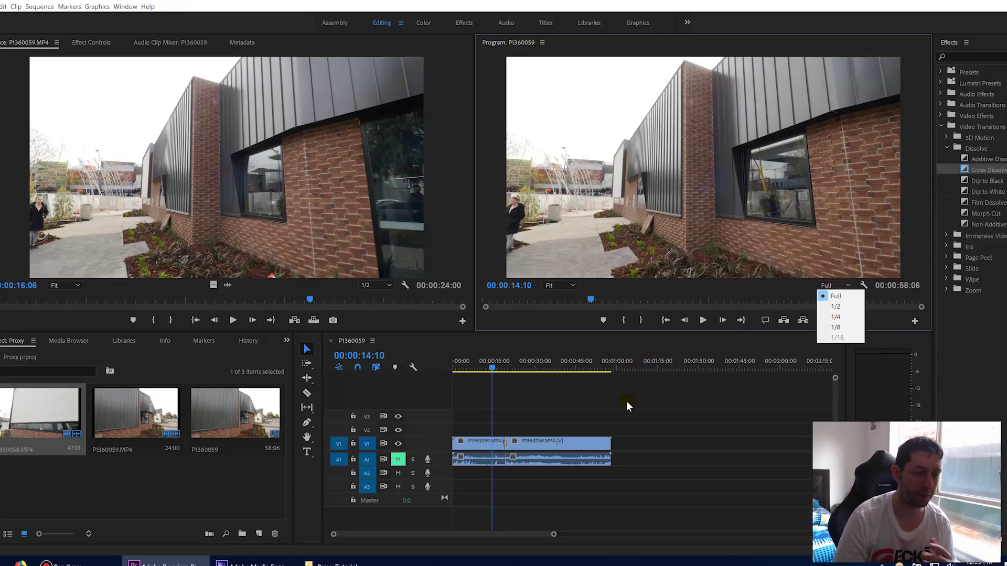
click(492, 371)
key(space)
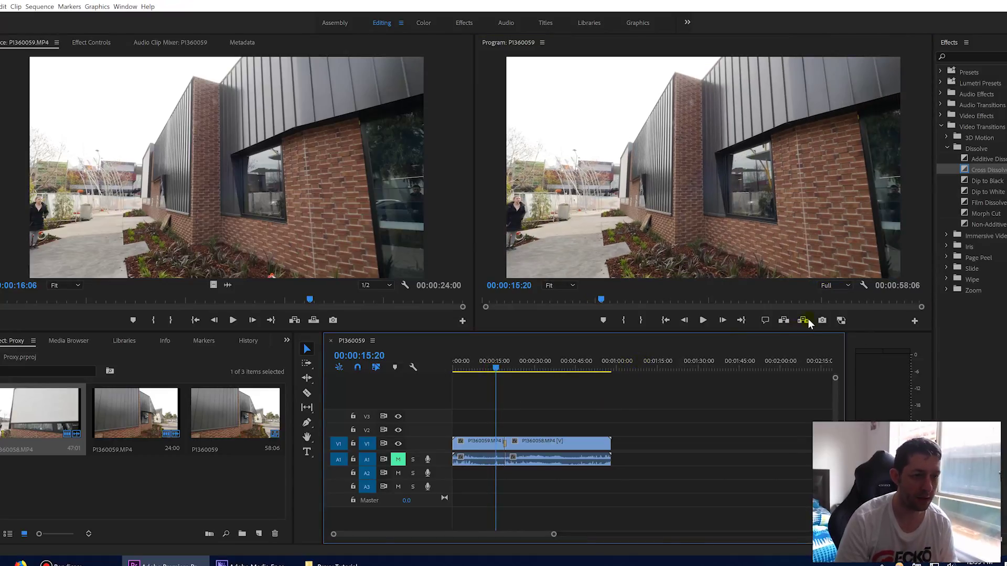
- Enable proxies and play through the Cross Dissolve, toggling proxies off and back on after stopping playback
click(842, 320)
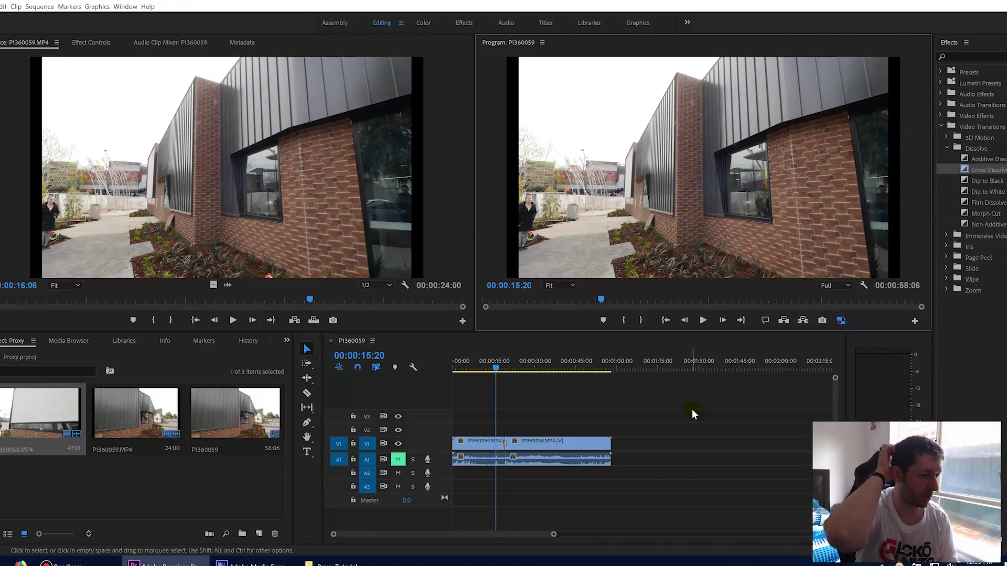
key(space)
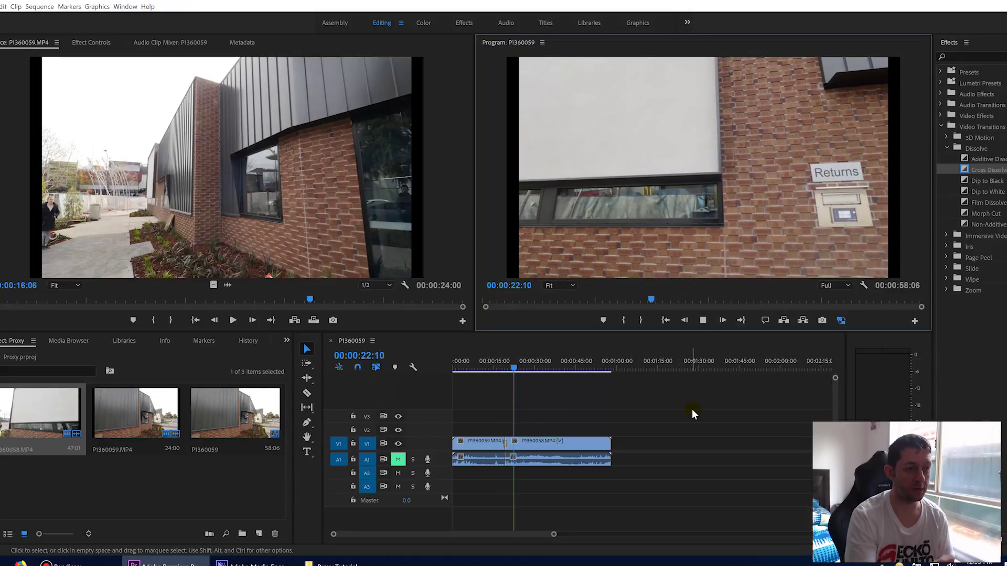
key(space)
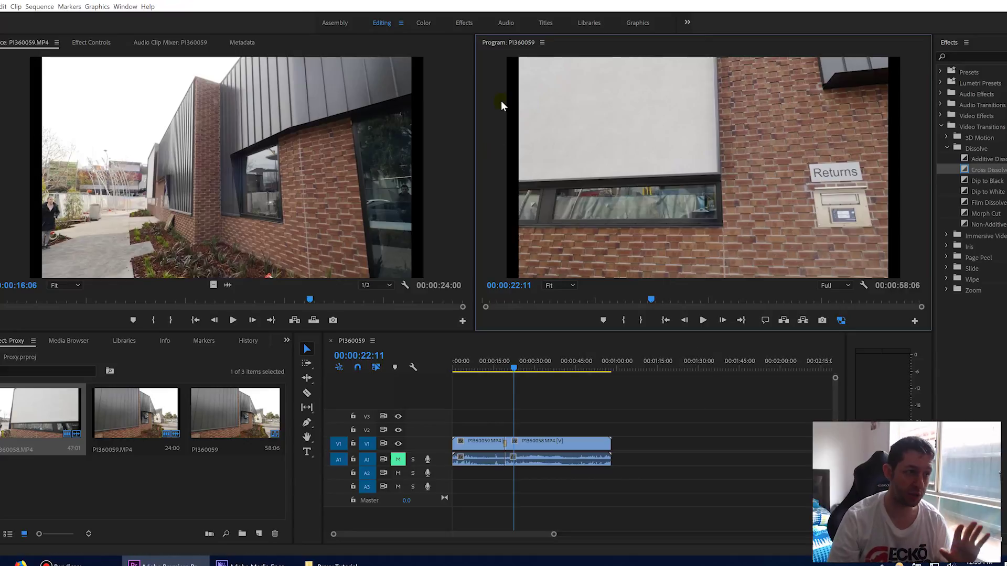
click(842, 322)
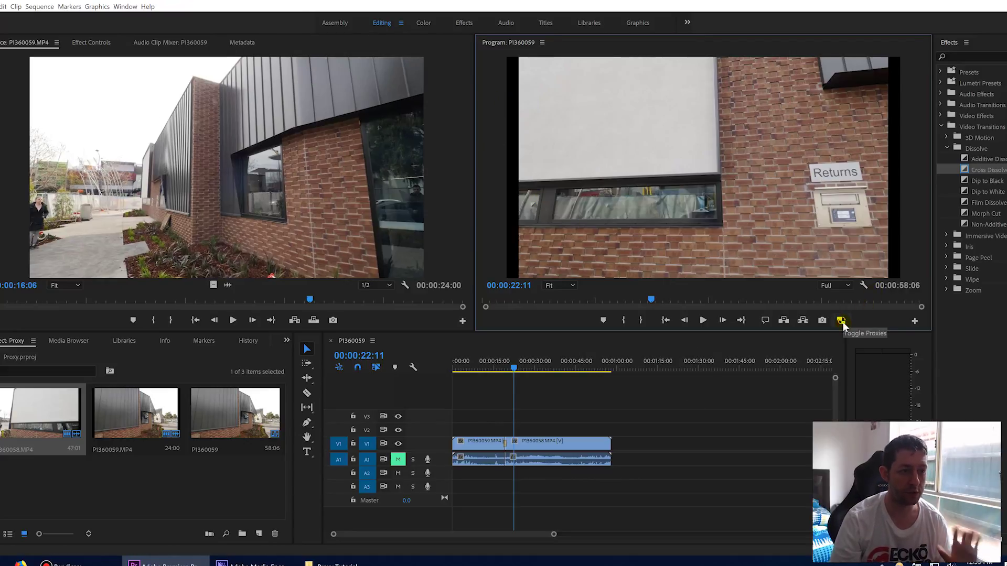
click(841, 321)
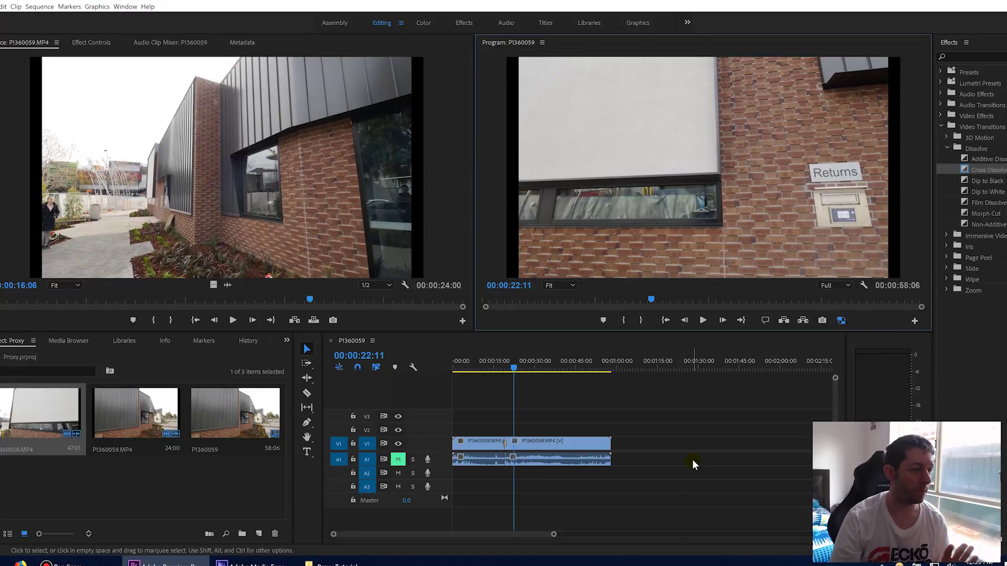